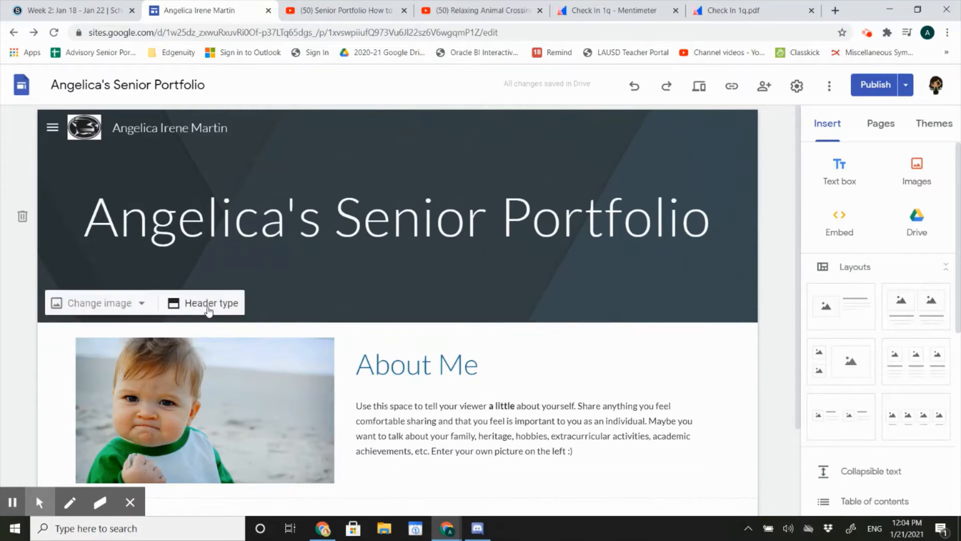
# Replace the toddler photo beside the About Me text with IMG_8475.jpg from Google Drive
pyautogui.click(200, 403)
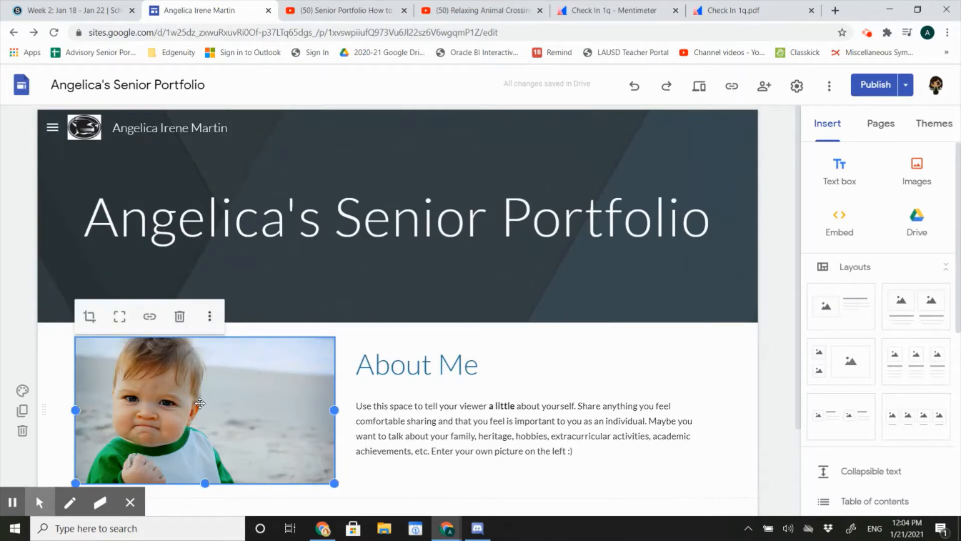
pyautogui.click(210, 317)
pyautogui.moveTo(211, 324)
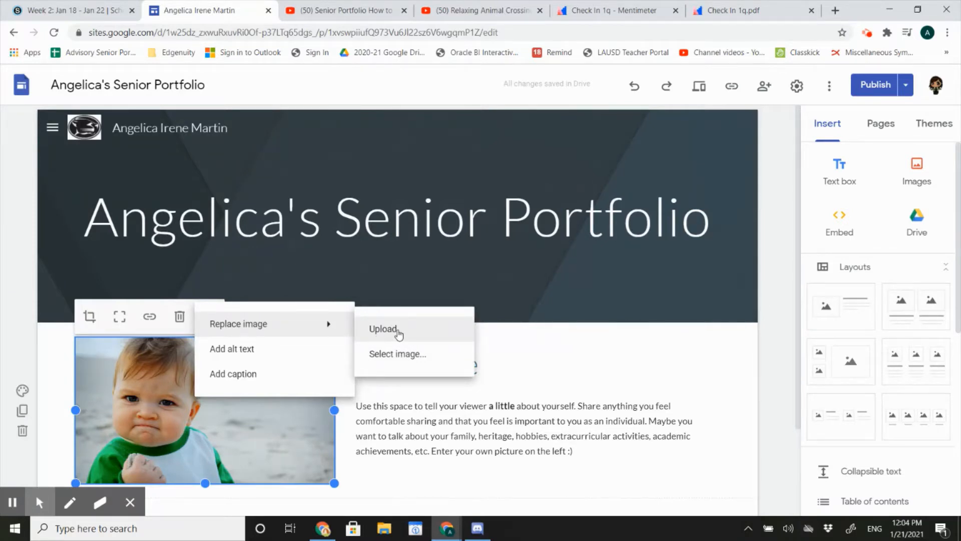
pyautogui.click(411, 355)
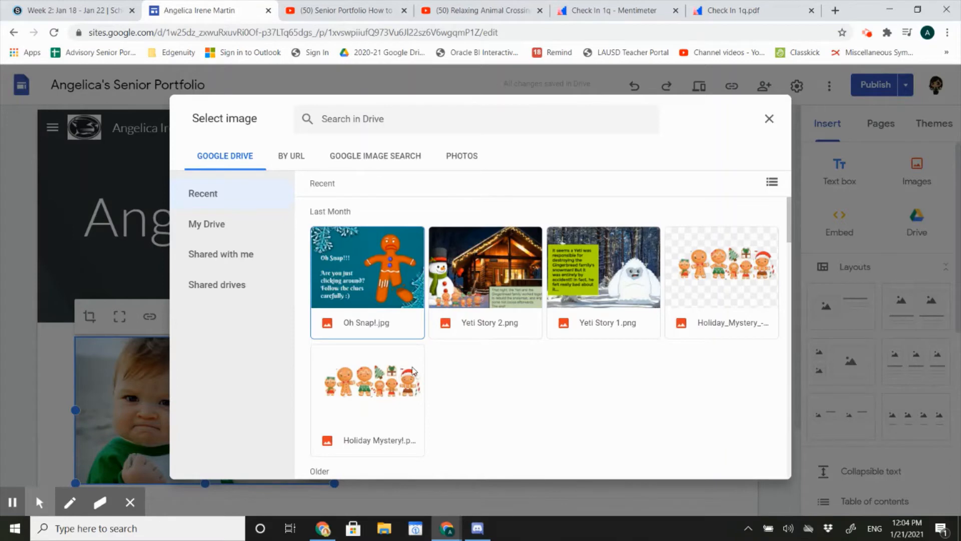
pyautogui.scroll(-2, 508, 387)
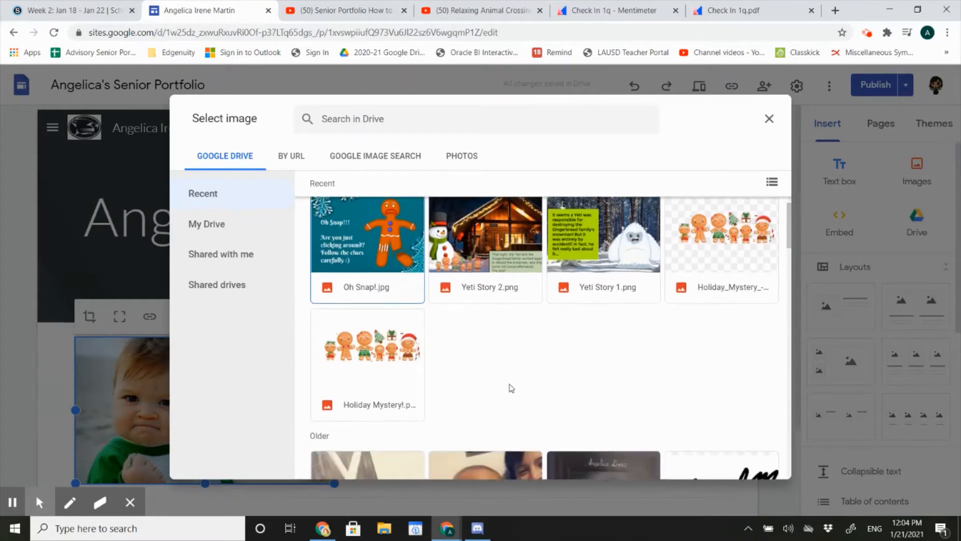
pyautogui.scroll(-3, 518, 343)
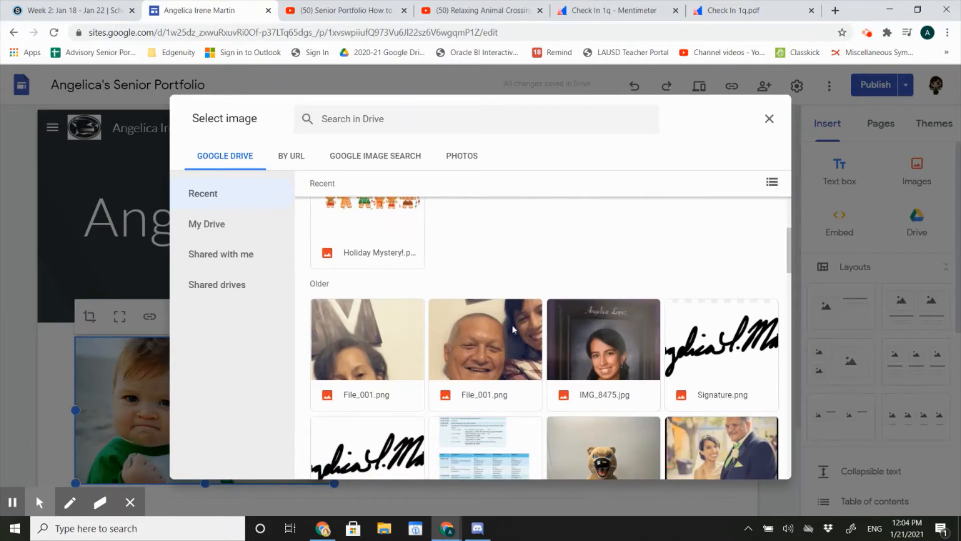
pyautogui.click(617, 331)
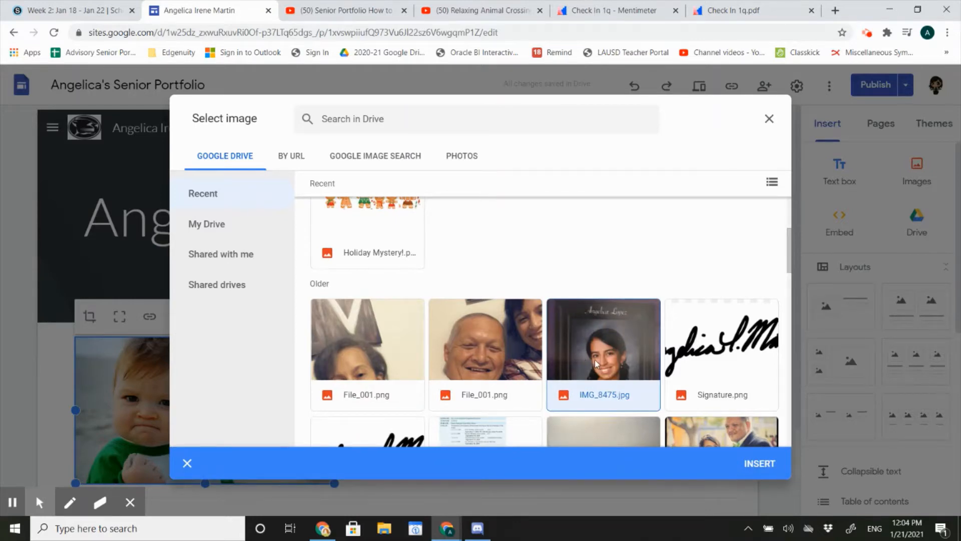
pyautogui.click(762, 465)
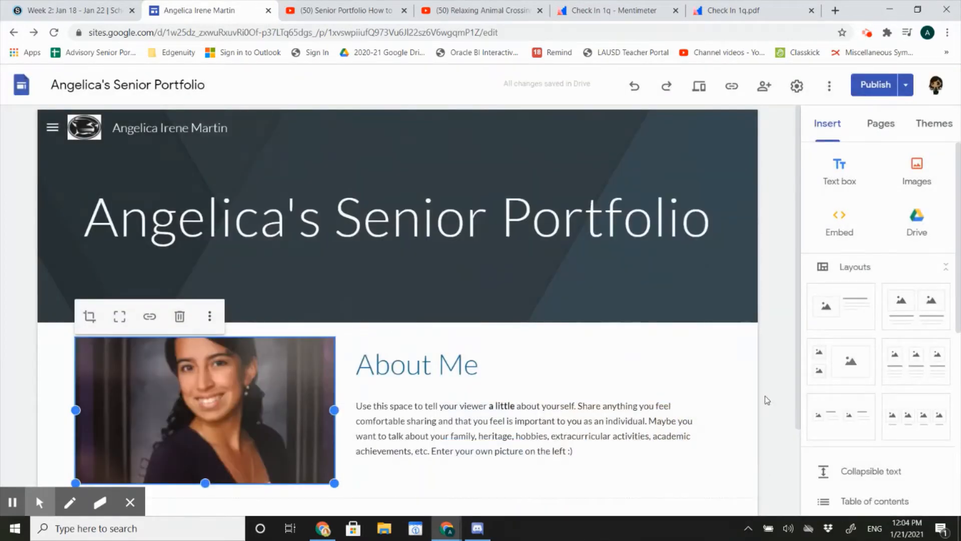
# Uncrop the portrait beside About Me to its full proportions
pyautogui.scroll(-2, 765, 395)
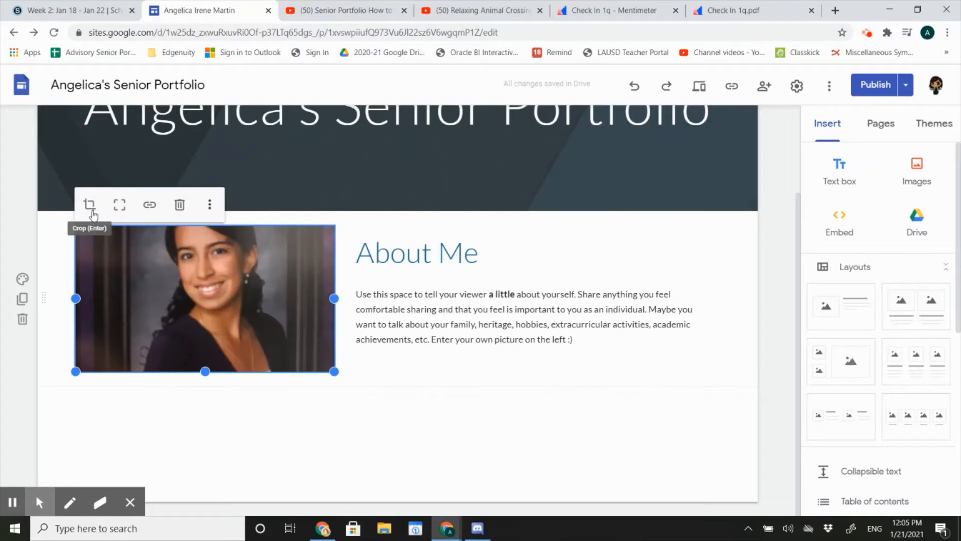
pyautogui.click(119, 205)
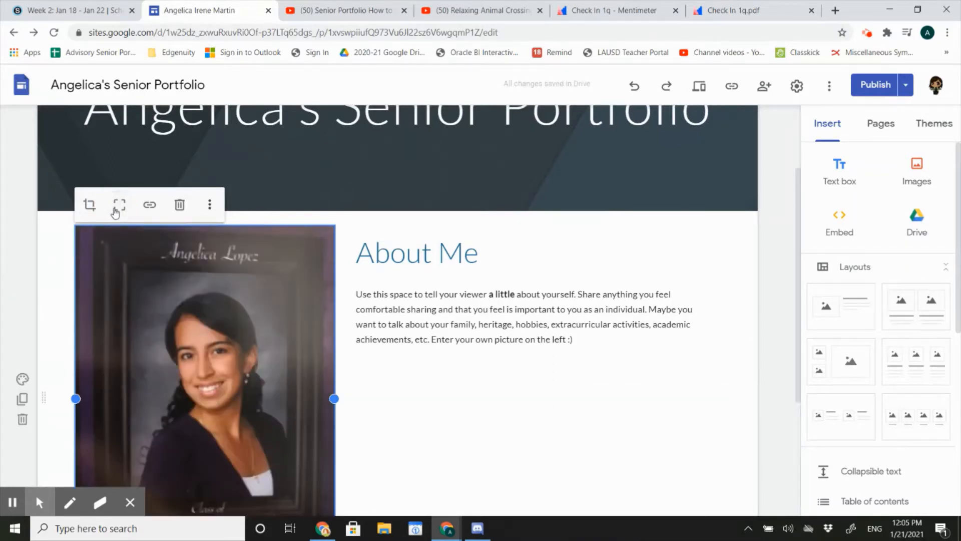
pyautogui.click(466, 437)
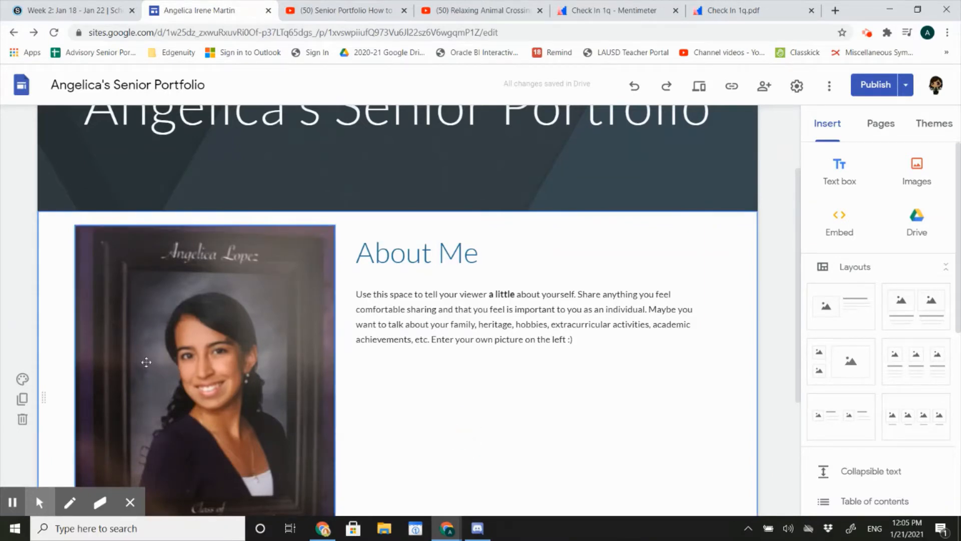
# Open the portrait for cropping, try its corner handles and zoom at the minimum, and apply the crop
pyautogui.click(92, 296)
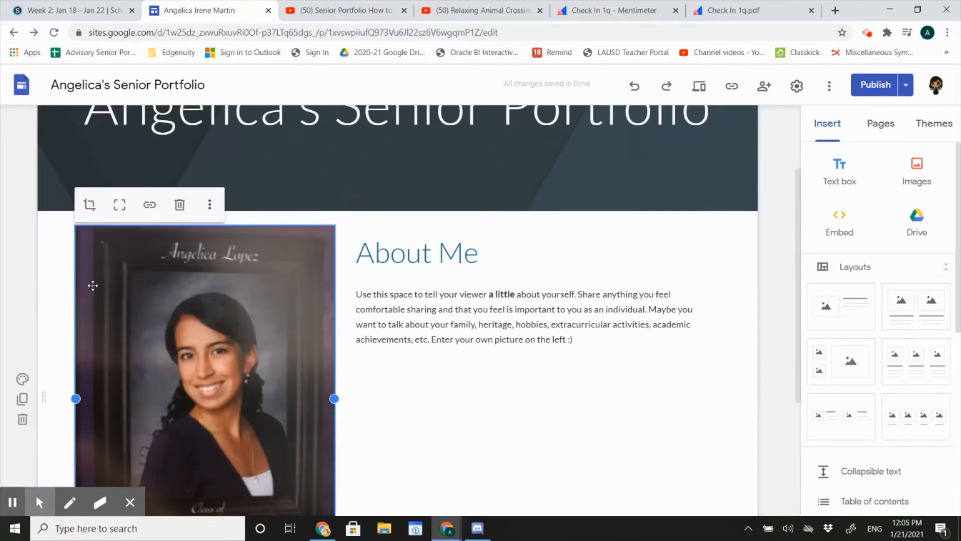
pyautogui.click(90, 205)
pyautogui.click(76, 227)
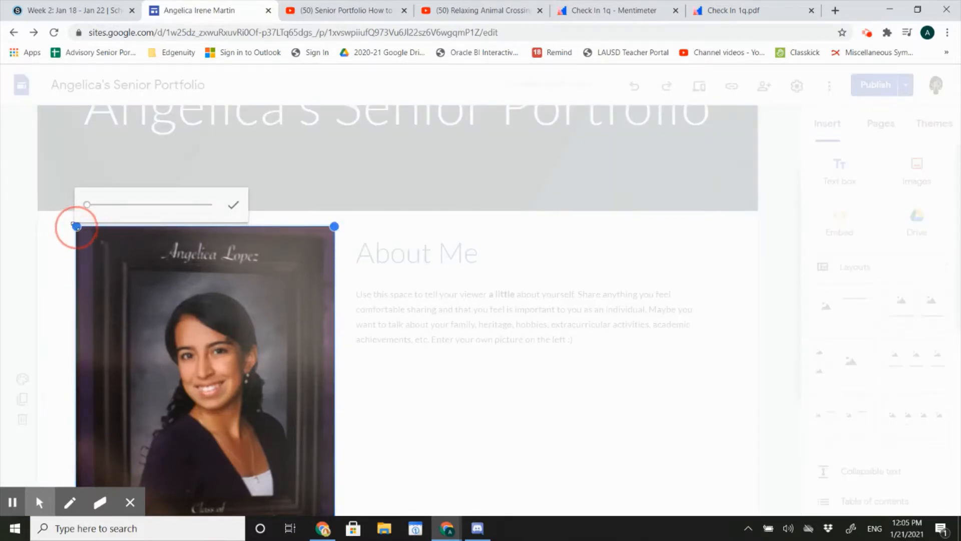
pyautogui.click(330, 230)
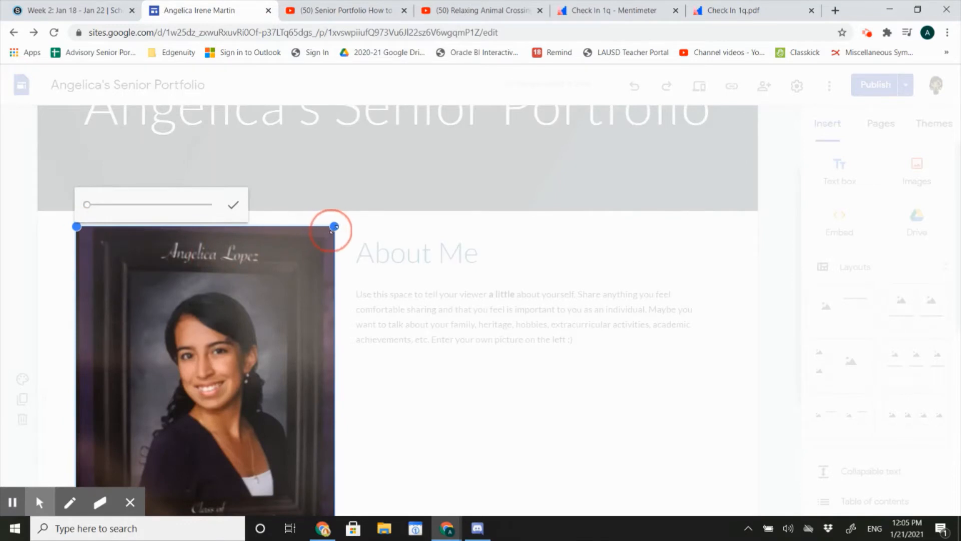
pyautogui.moveTo(88, 204)
pyautogui.mouseDown()
pyautogui.moveTo(102, 209)
pyautogui.moveTo(82, 204)
pyautogui.mouseUp()
pyautogui.click(235, 209)
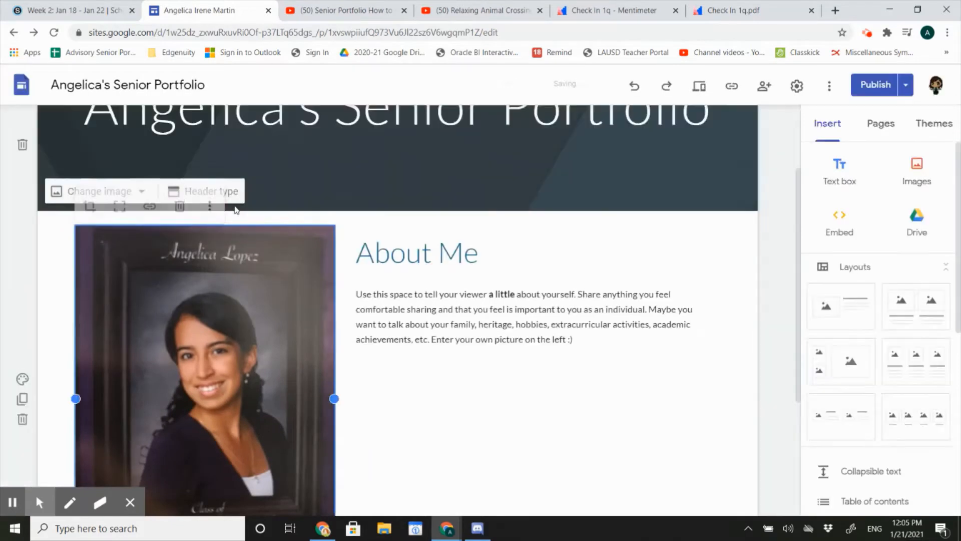
pyautogui.click(436, 447)
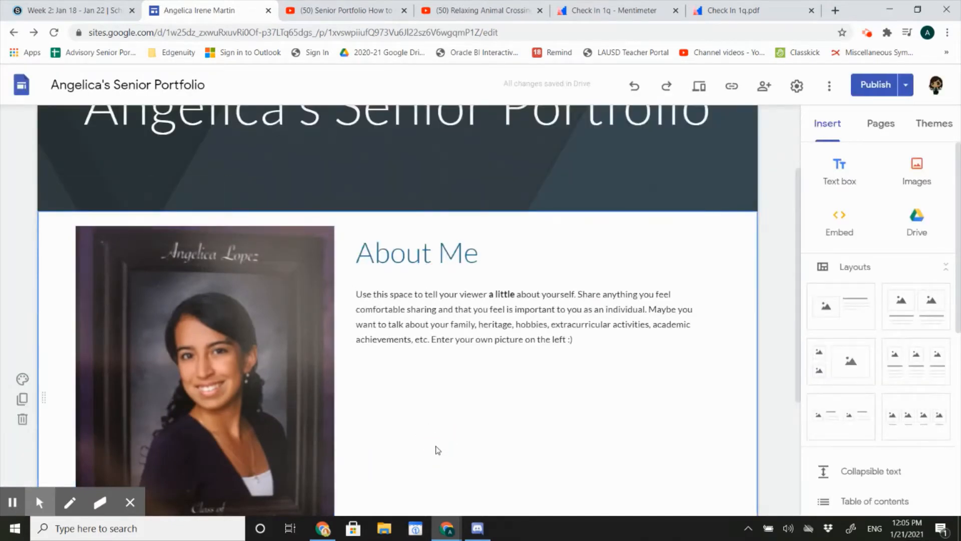
# Delete the portrait beside About Me and insert IMG_8475.jpg from Google Drive as a new image
pyautogui.click(158, 346)
pyautogui.press('Delete')
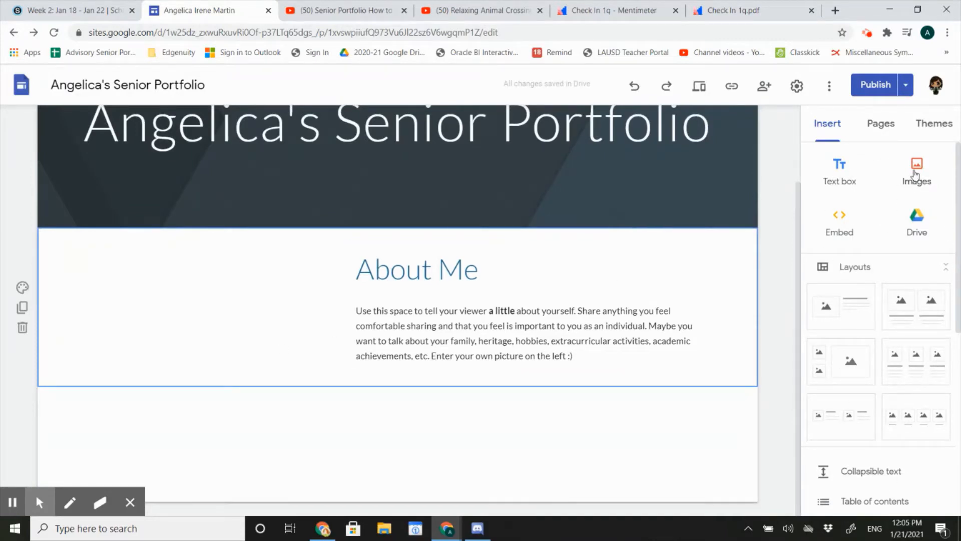
pyautogui.click(820, 132)
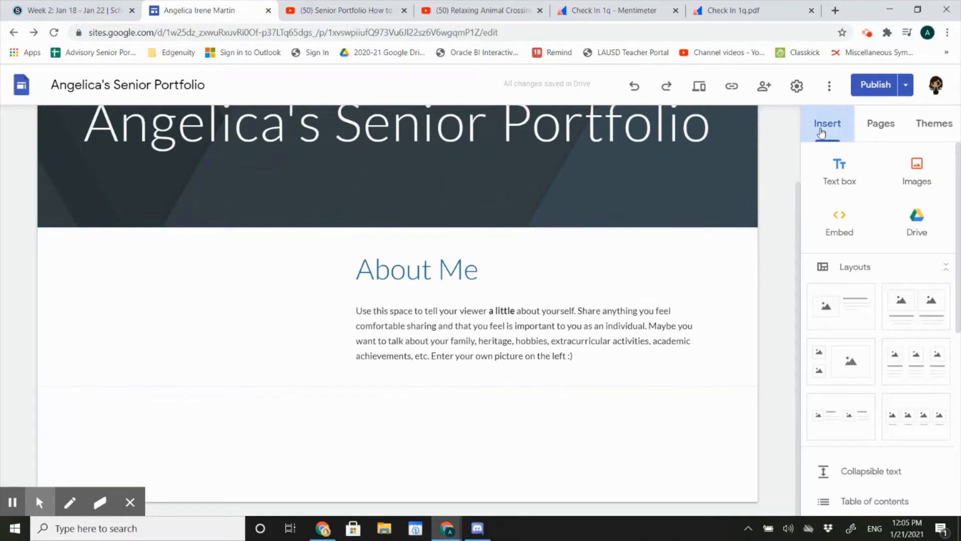
pyautogui.click(920, 168)
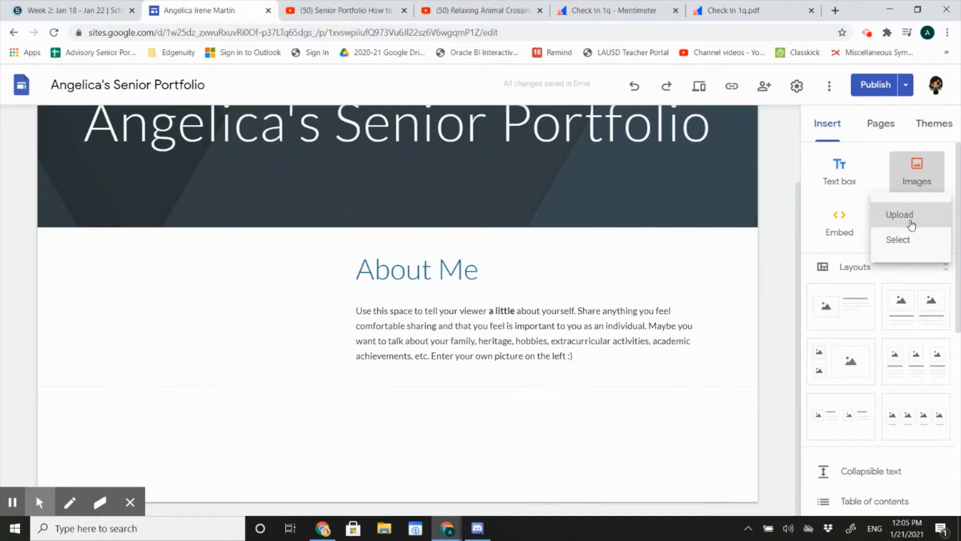
pyautogui.click(908, 241)
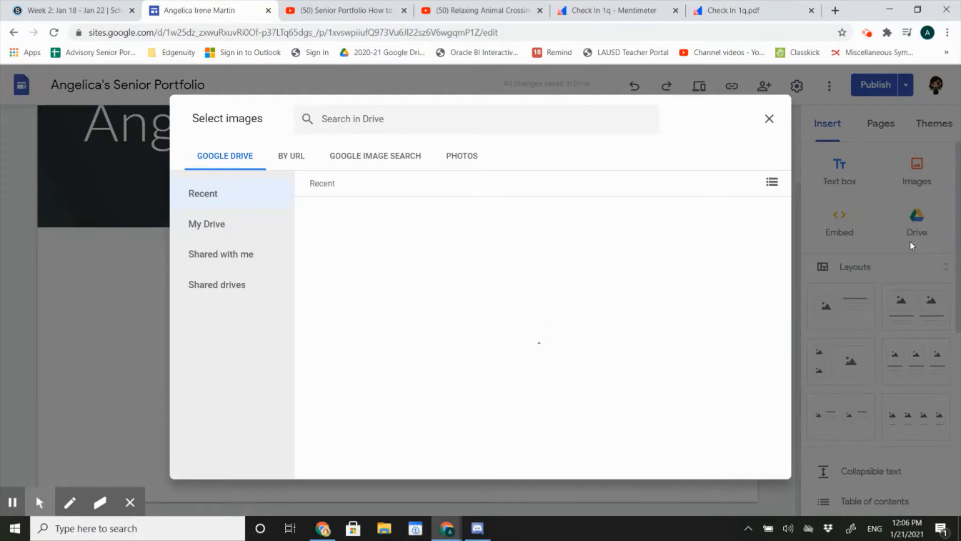
pyautogui.scroll(-2, 619, 381)
pyautogui.click(619, 381)
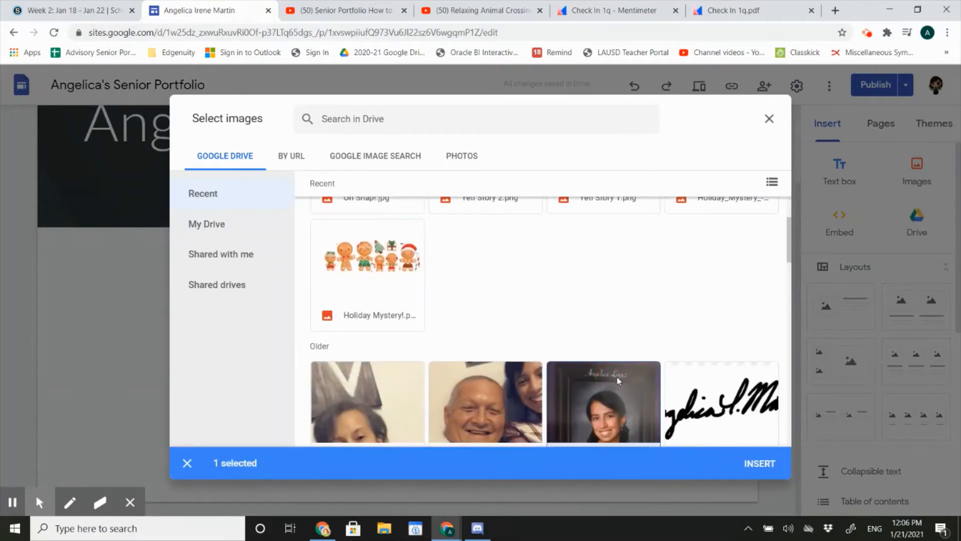
pyautogui.click(759, 465)
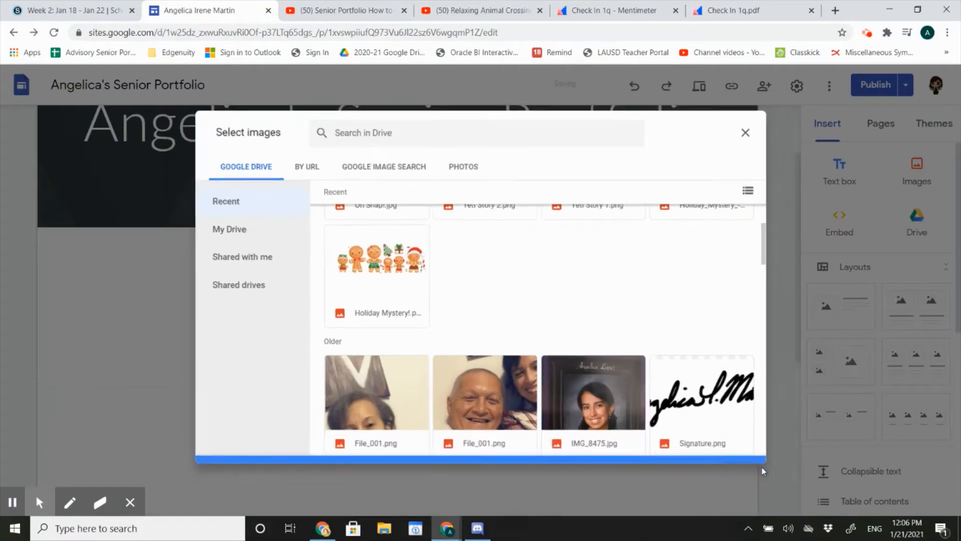
# Move the inserted portrait up into the empty space beside the About Me text
pyautogui.scroll(3, 559, 381)
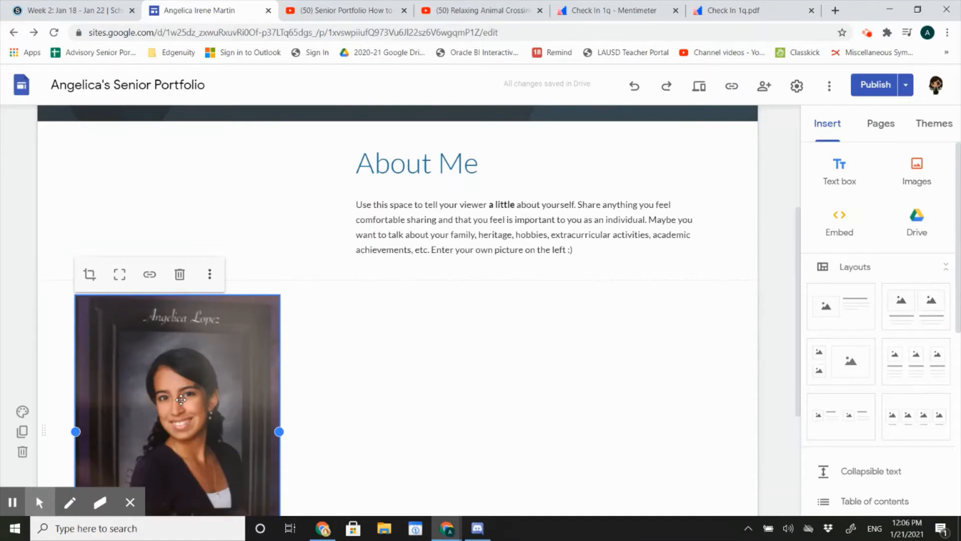
pyautogui.click(183, 419)
pyautogui.moveTo(182, 419); pyautogui.dragTo(172, 244)
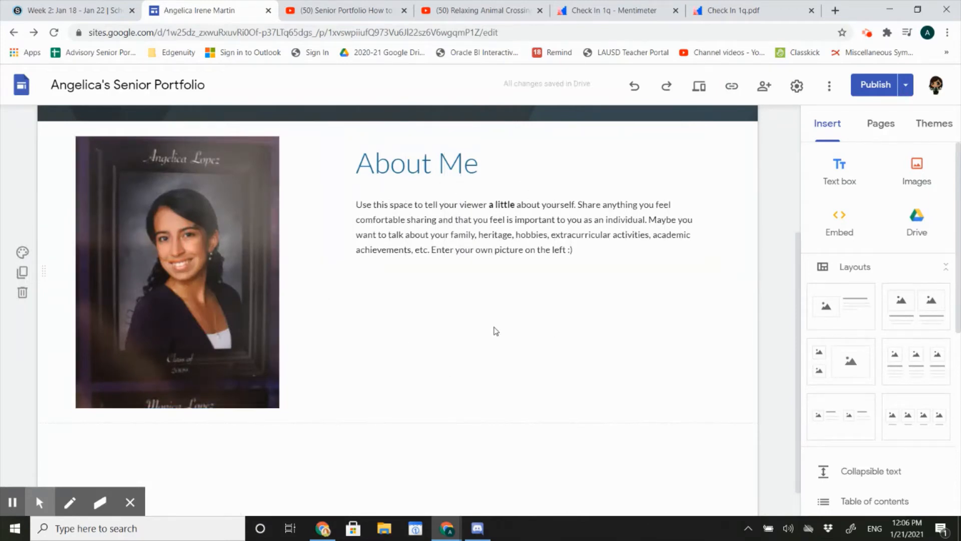
# Widen the portrait until it nearly reaches the About Me text, and uncrop it to its full proportions
pyautogui.click(227, 278)
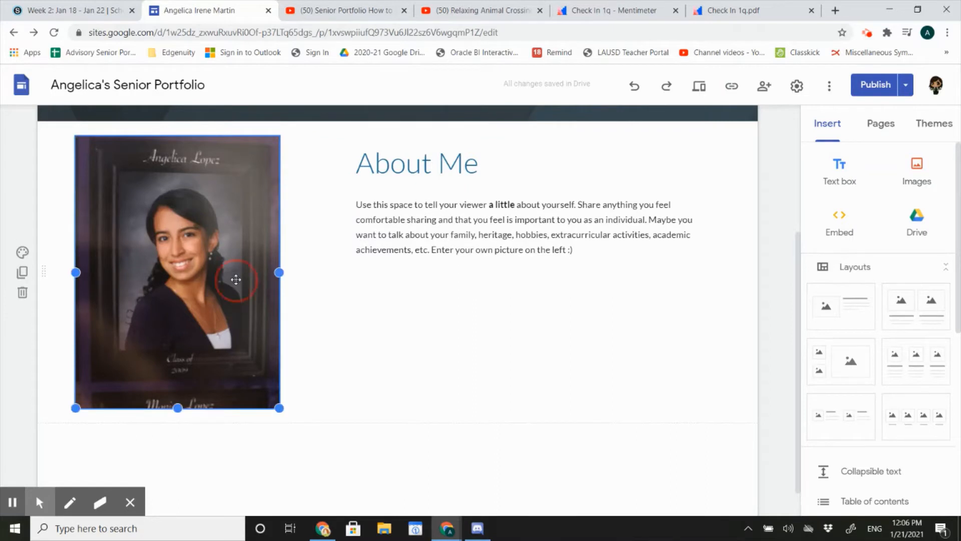
pyautogui.moveTo(279, 274); pyautogui.dragTo(331, 278)
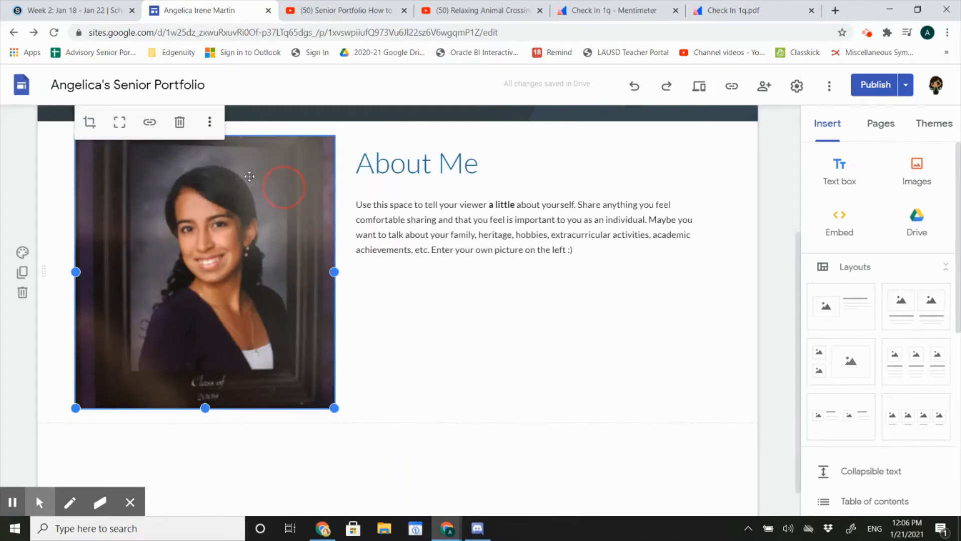
pyautogui.click(121, 128)
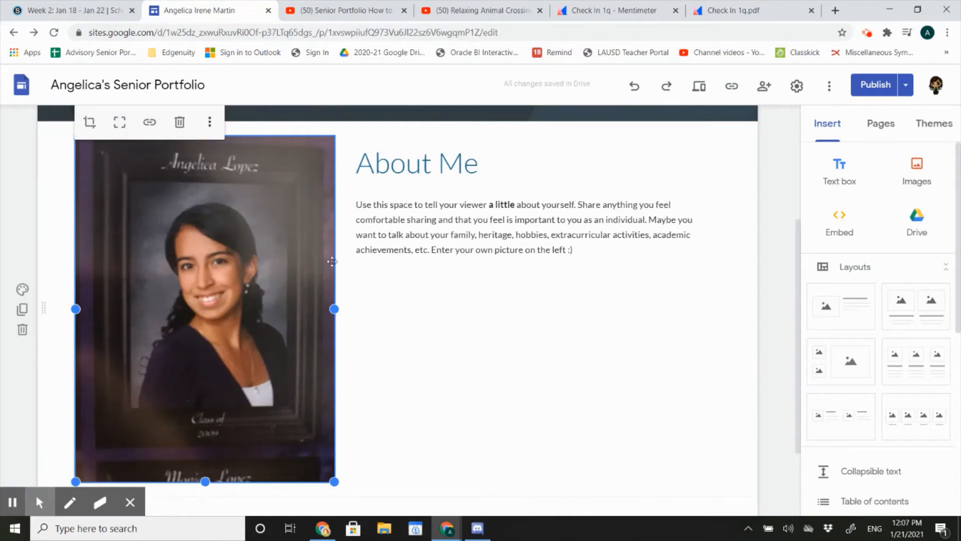
pyautogui.click(407, 328)
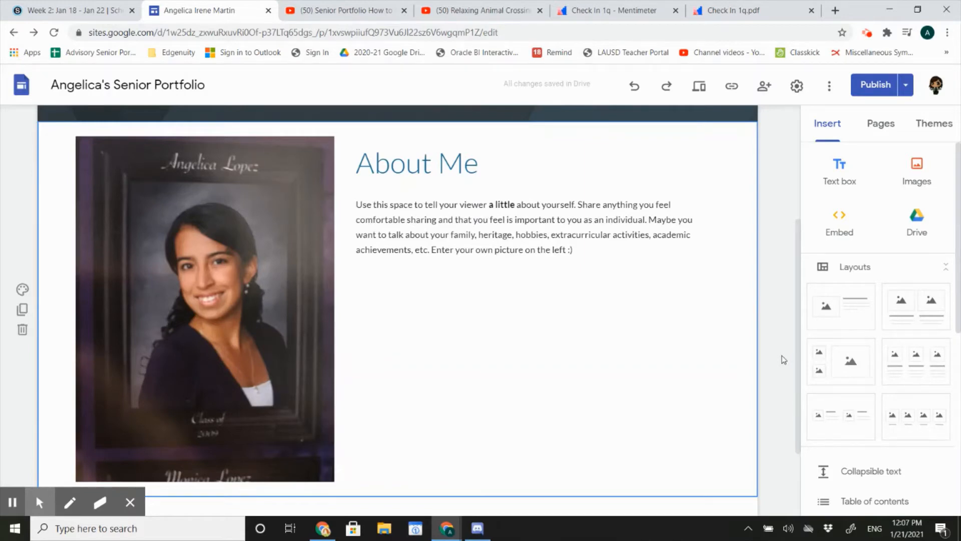
# Replace the placeholder paragraph under the About Me heading with the copied three-paragraph biography
pyautogui.click(461, 159)
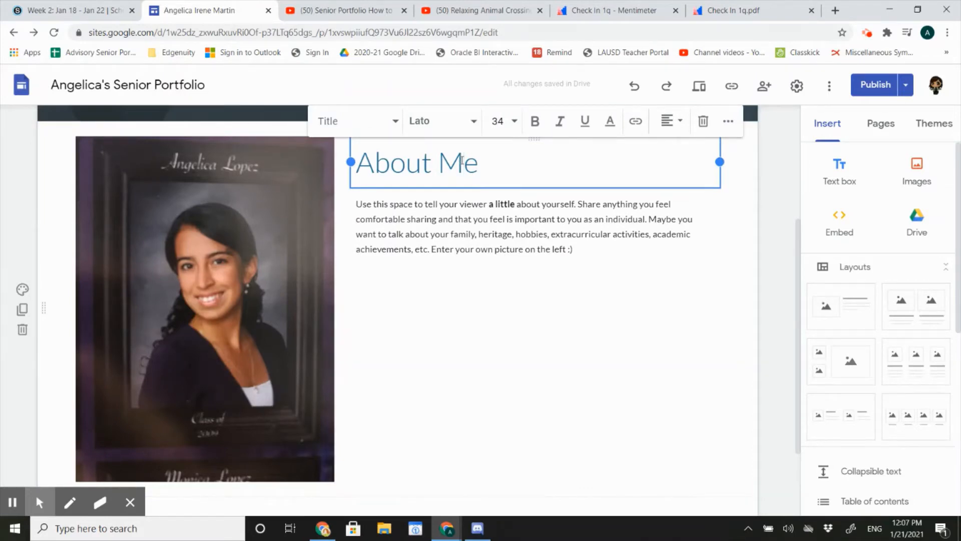
pyautogui.click(600, 253)
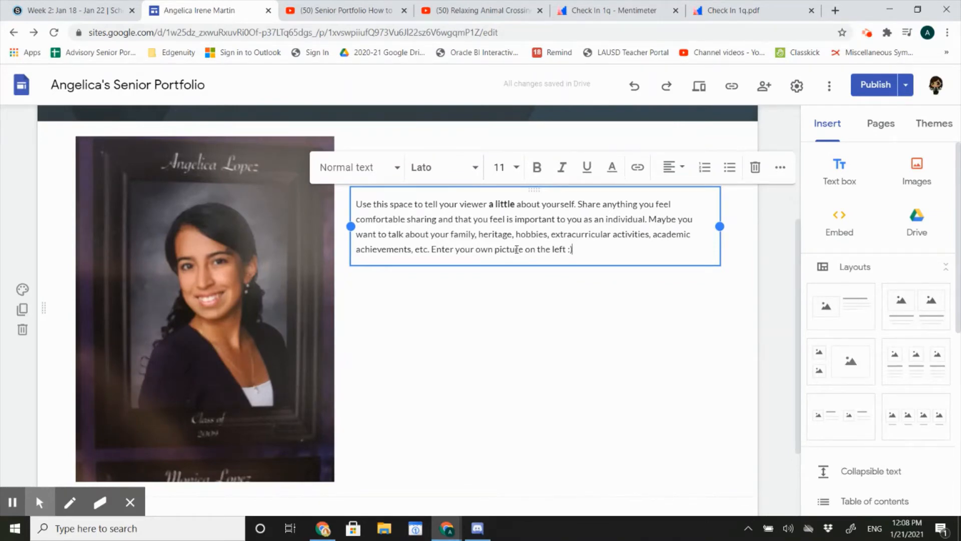
pyautogui.moveTo(600, 247); pyautogui.dragTo(354, 202)
pyautogui.press('BackSpace')
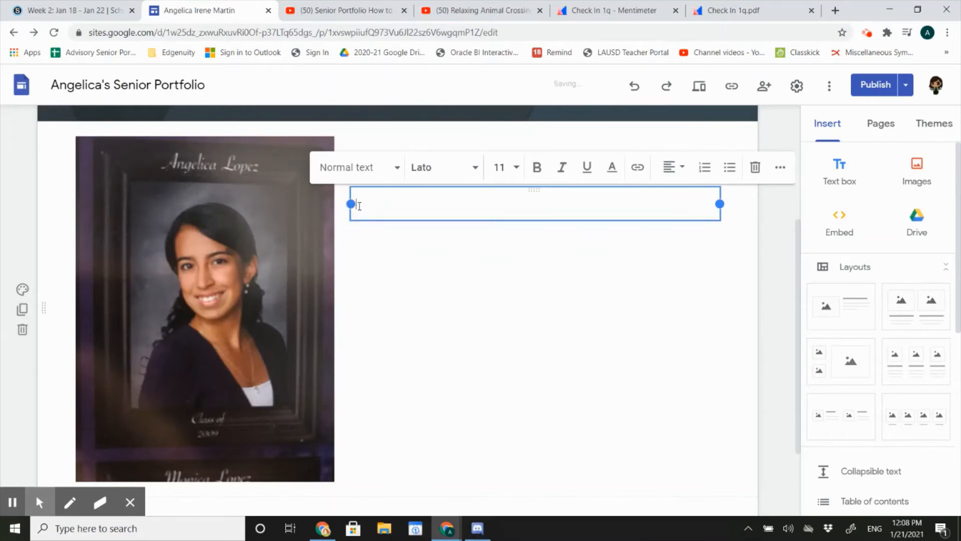
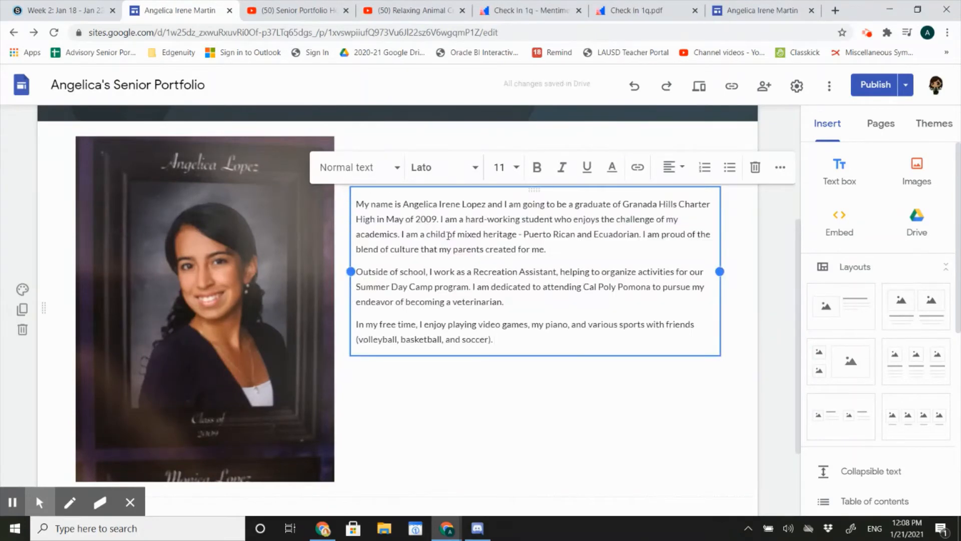
# Set the font size of the whole About Me biography to 14
pyautogui.scroll(-1, 561, 295)
pyautogui.scroll(1, 563, 294)
pyautogui.moveTo(506, 340); pyautogui.dragTo(358, 199)
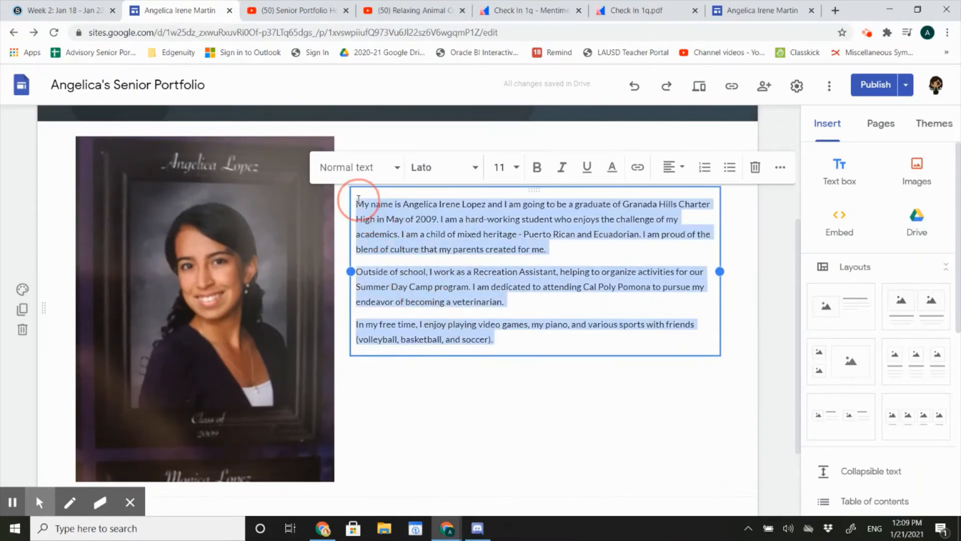
pyautogui.click(500, 167)
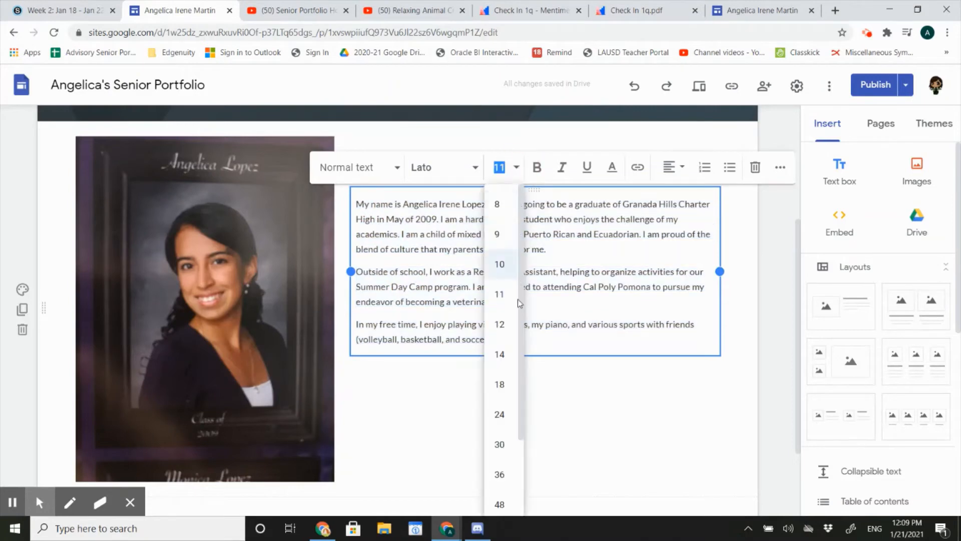
pyautogui.click(501, 352)
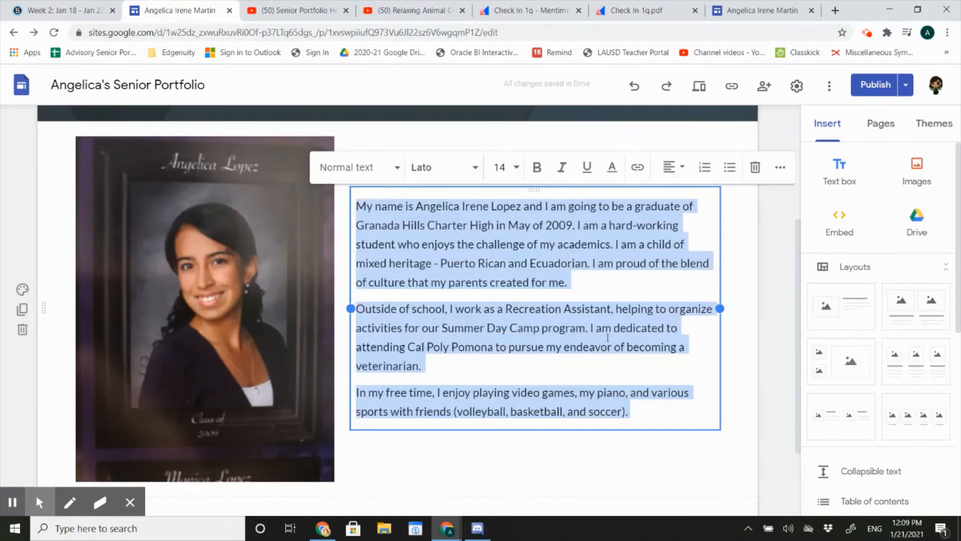
pyautogui.click(620, 288)
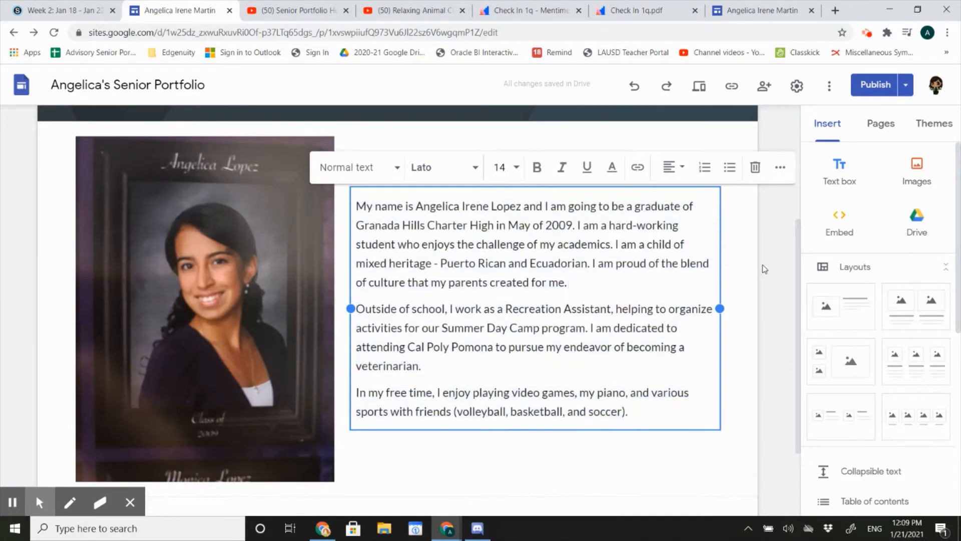
# Insert the File_001.png selfie of two people from Google Drive below the About Me section
pyautogui.click(764, 269)
pyautogui.scroll(4, 764, 269)
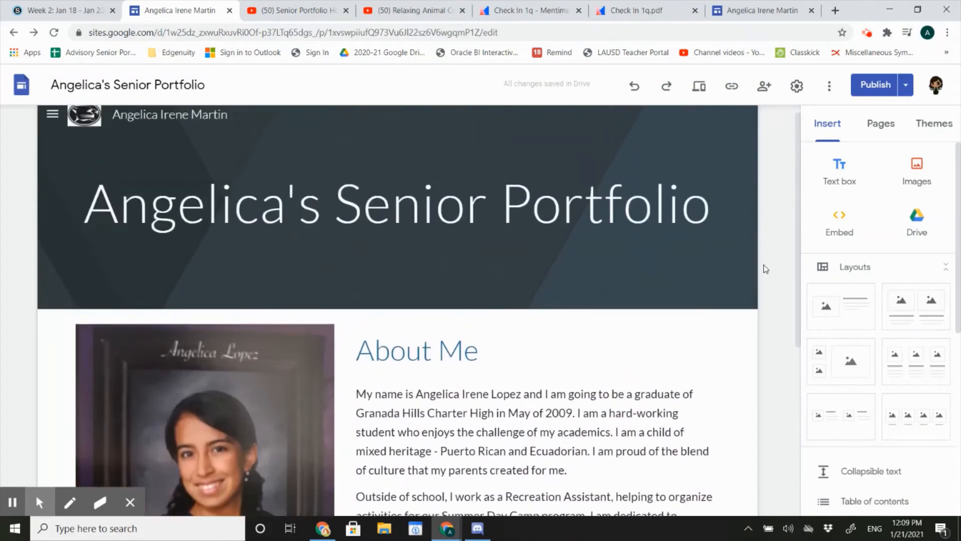
pyautogui.scroll(-4, 765, 269)
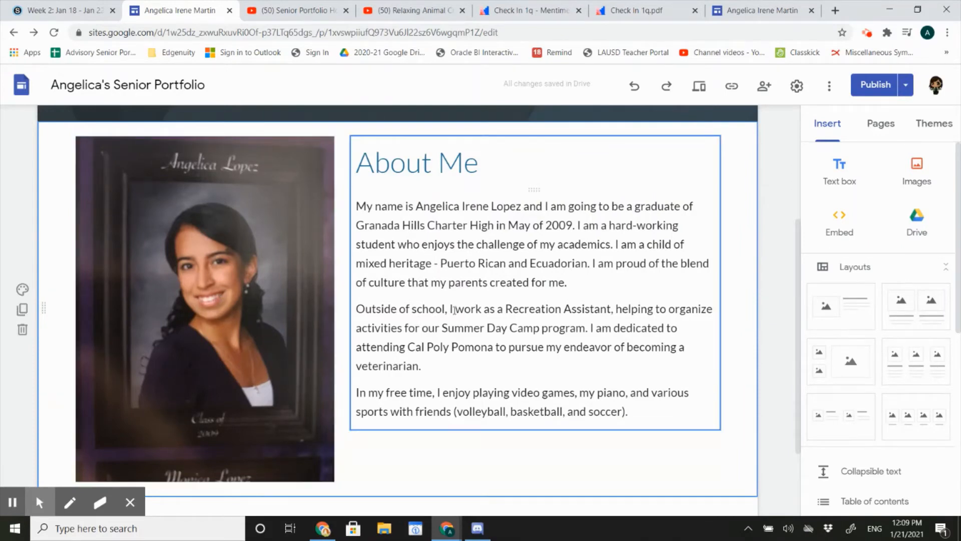
pyautogui.scroll(-1, 454, 310)
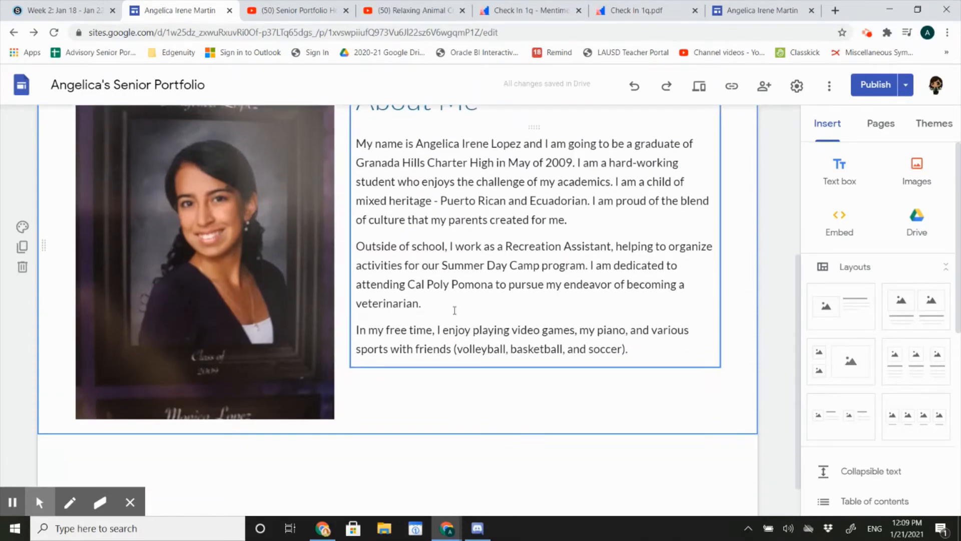
pyautogui.scroll(-1, 260, 468)
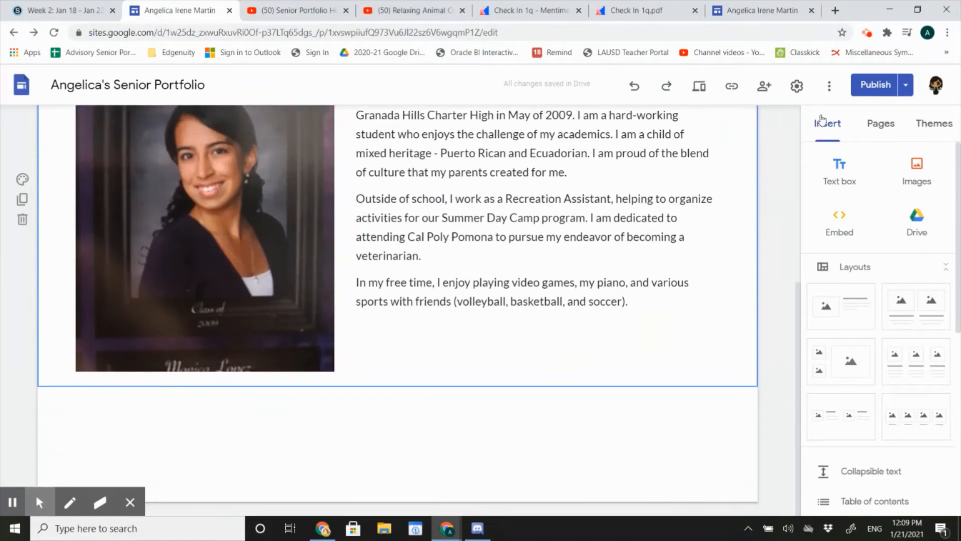
pyautogui.click(908, 168)
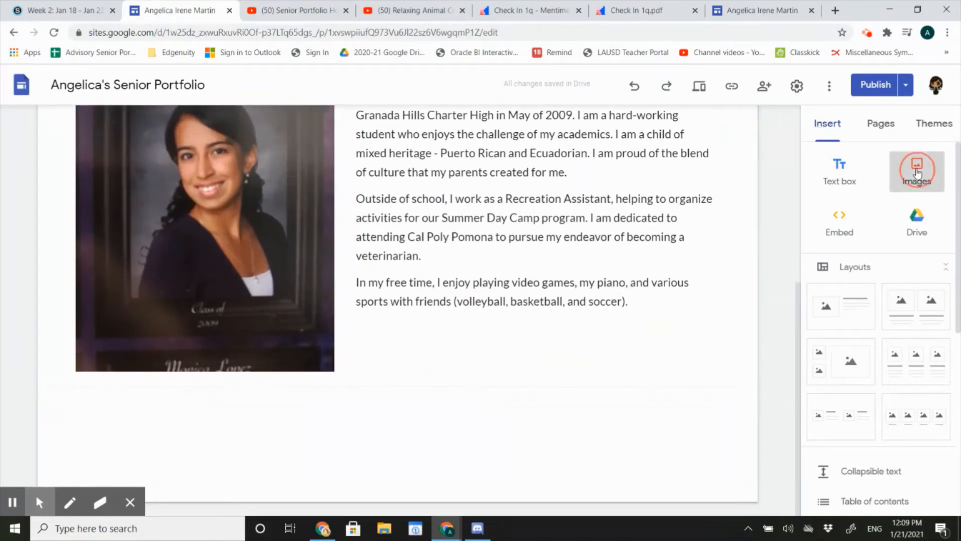
pyautogui.click(905, 241)
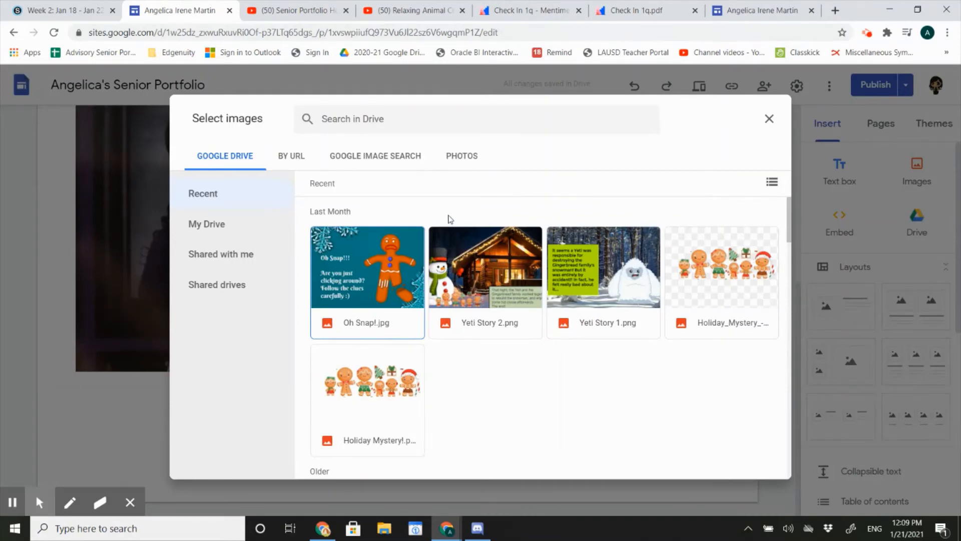
pyautogui.scroll(-4, 449, 219)
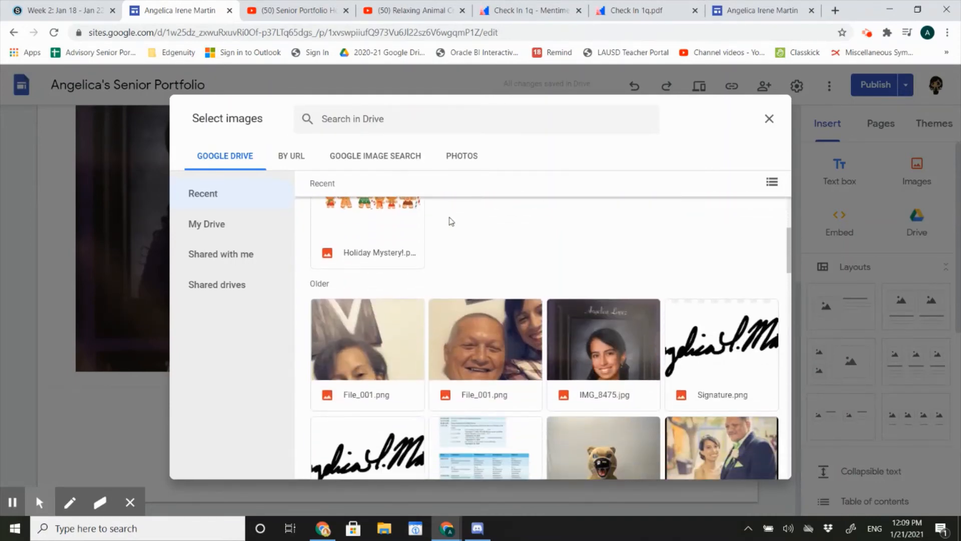
pyautogui.click(474, 322)
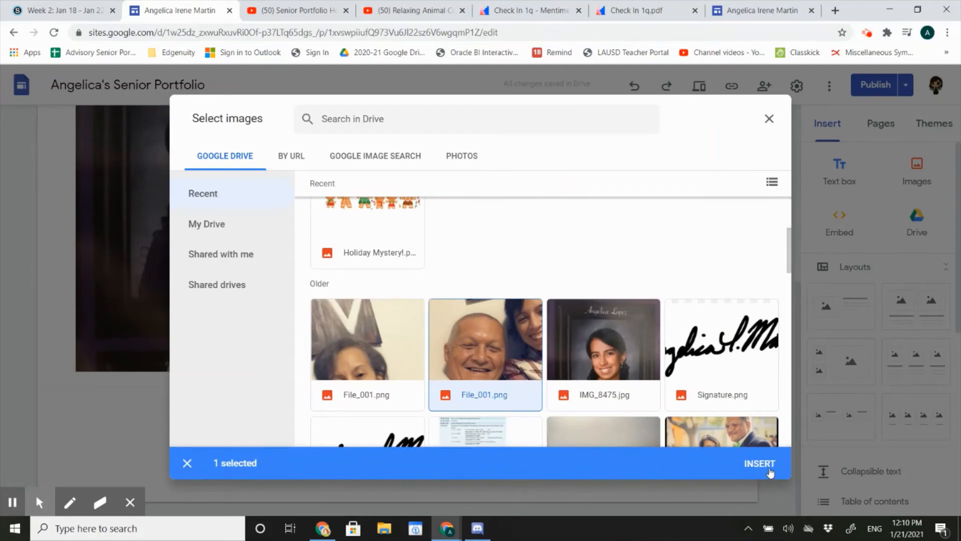
pyautogui.click(760, 463)
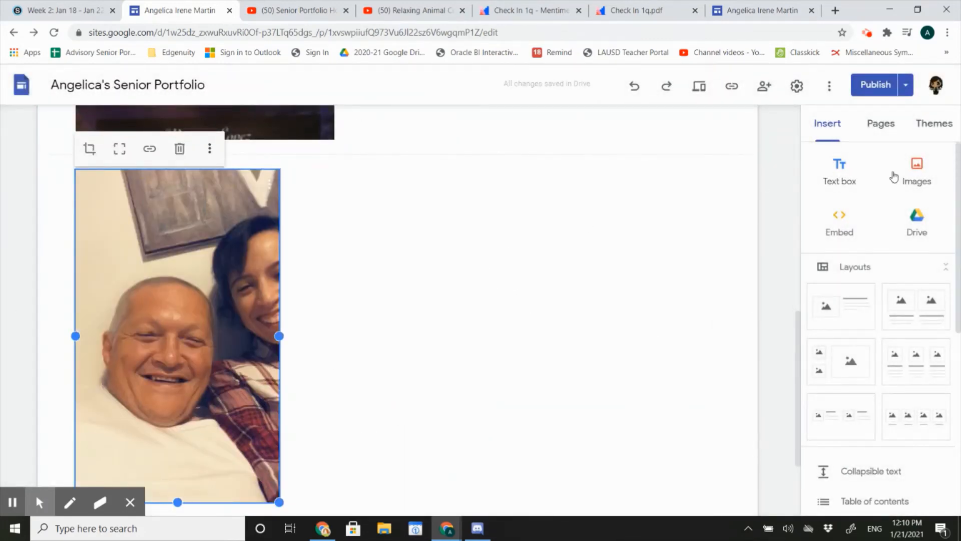
# Insert the wedding photo from Google Drive below the About Me section, and move the selfie into the same row beside it
pyautogui.click(918, 168)
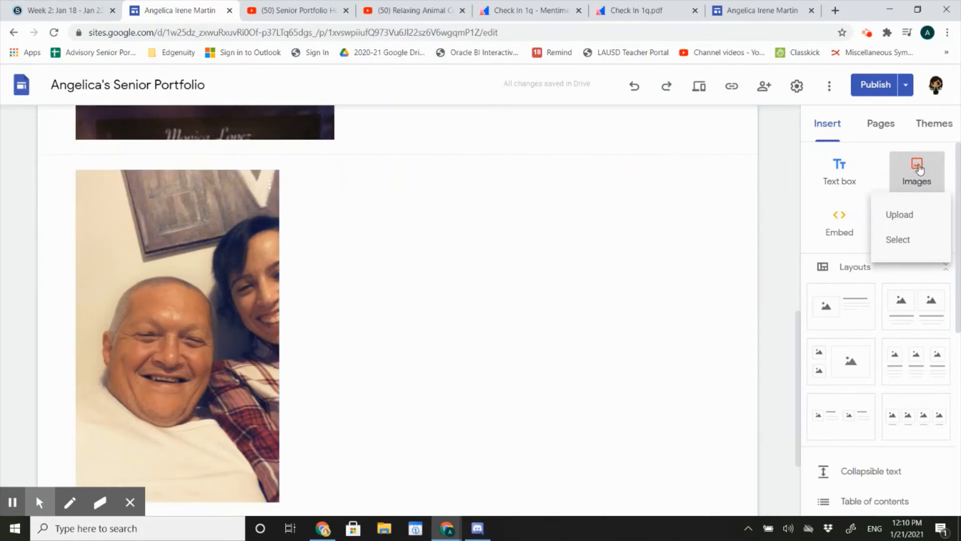
pyautogui.click(906, 241)
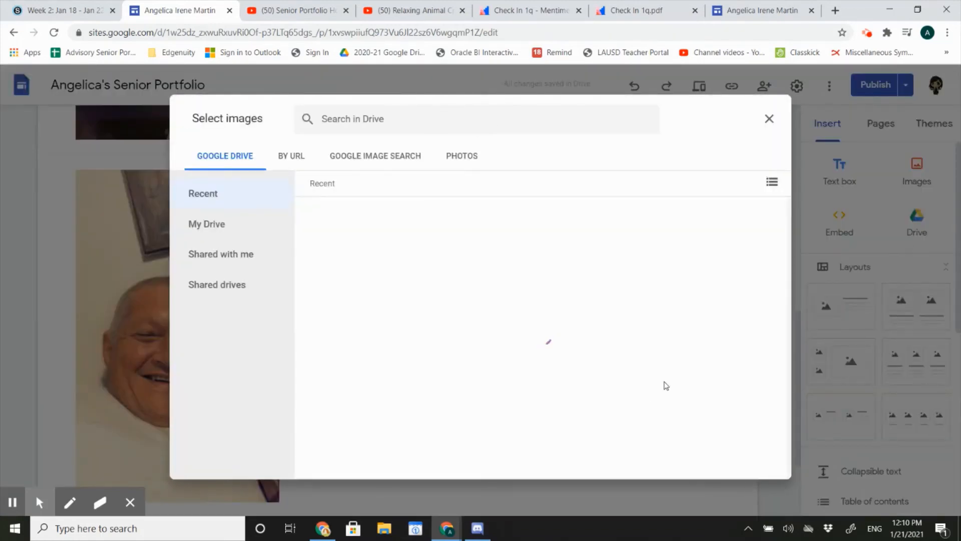
pyautogui.scroll(-5, 686, 378)
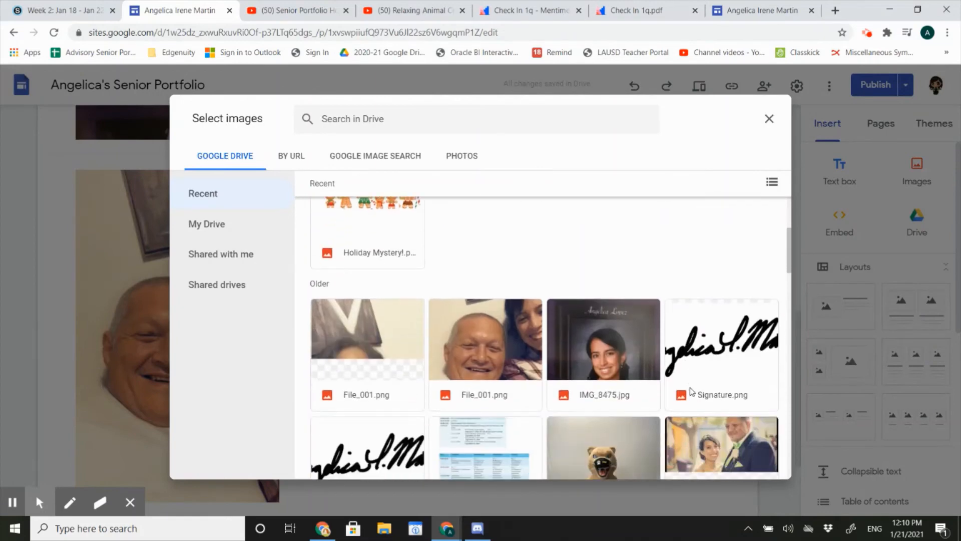
pyautogui.click(715, 426)
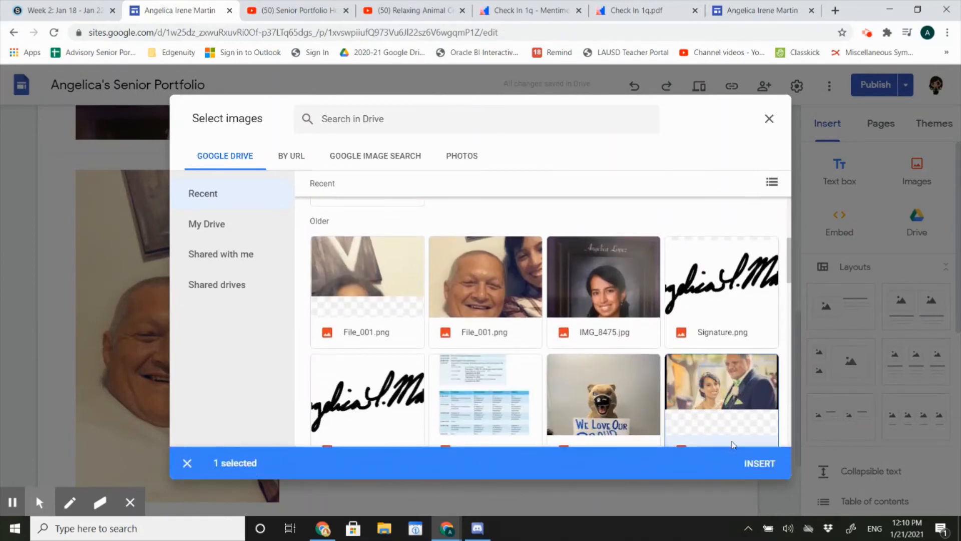
pyautogui.click(756, 460)
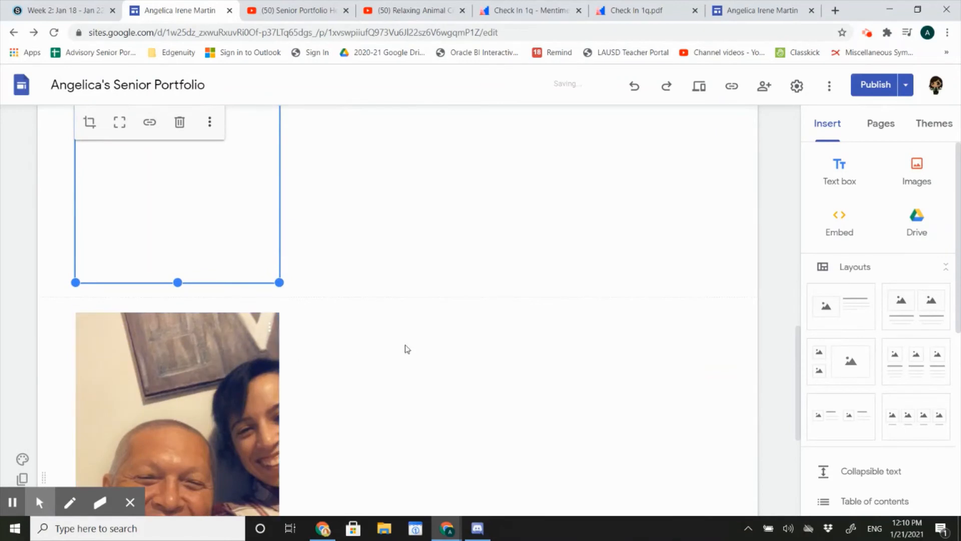
pyautogui.moveTo(215, 401); pyautogui.dragTo(526, 276)
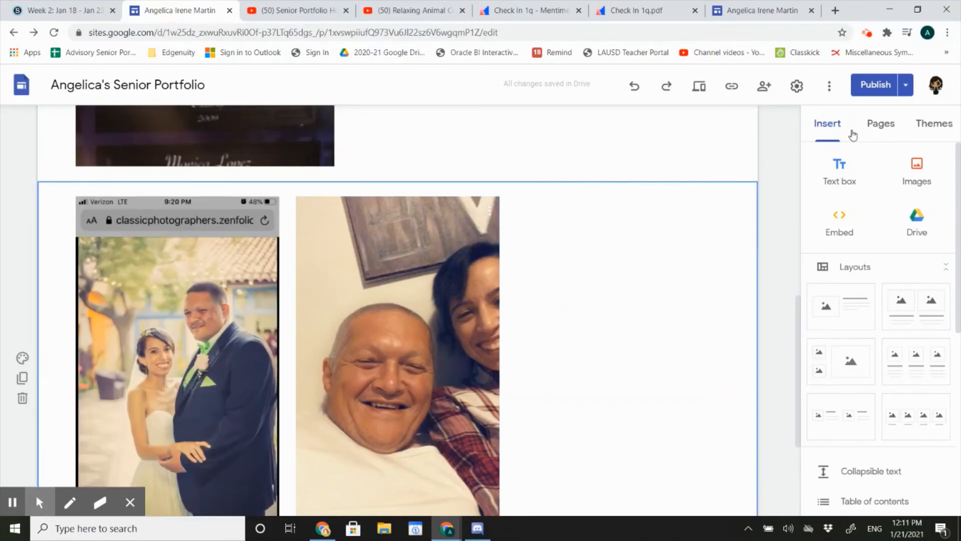
# Add a text box in the empty space beside the selfie with the lines "More about me" and "My Contact Info"
pyautogui.click(840, 173)
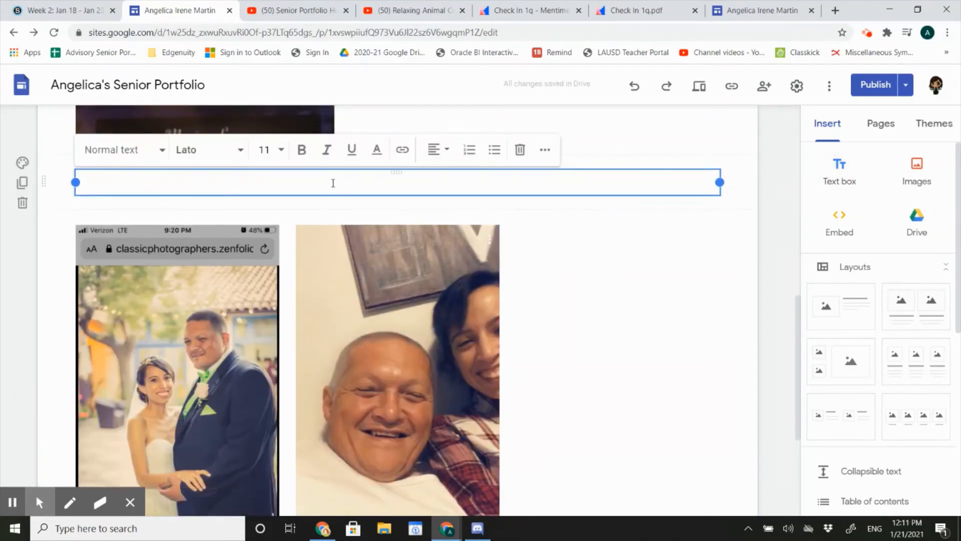
pyautogui.moveTo(395, 173); pyautogui.dragTo(585, 279)
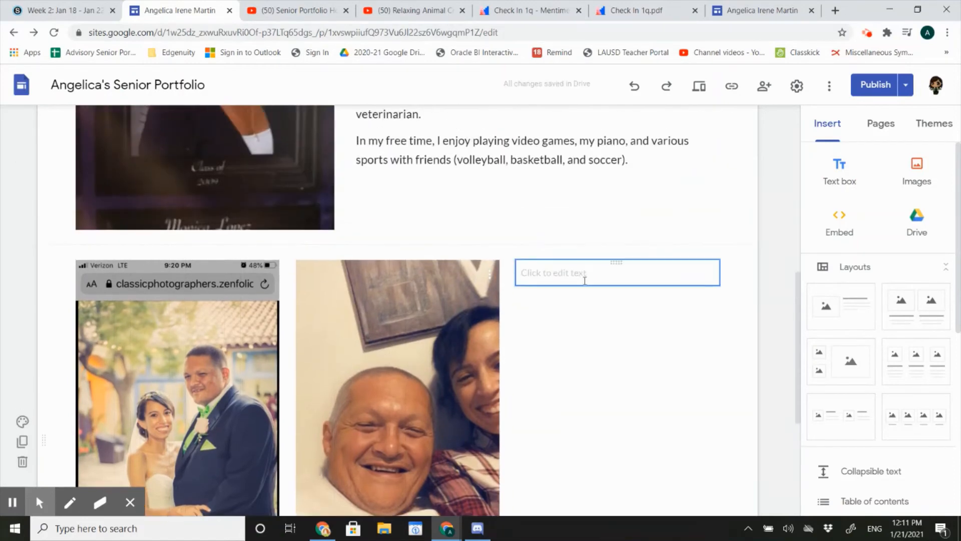
pyautogui.click(556, 273)
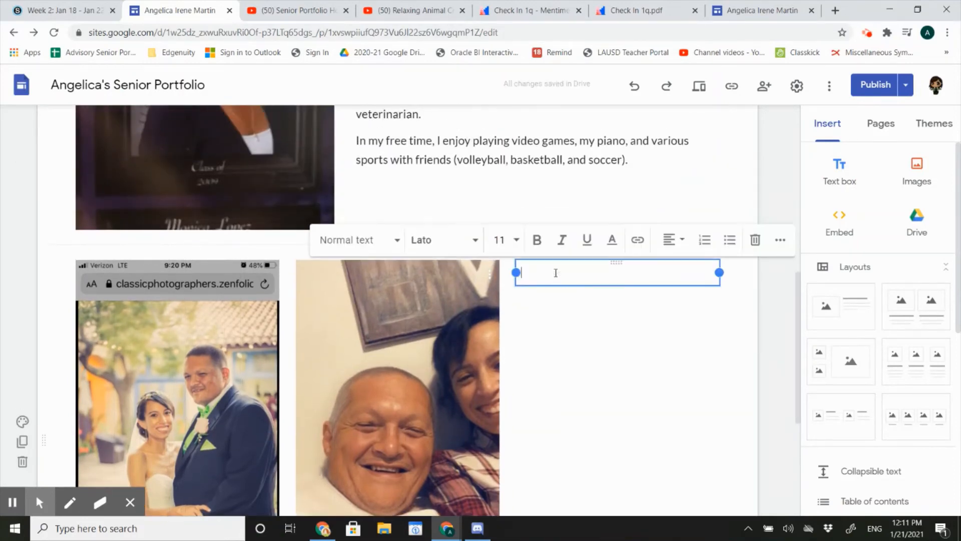
pyautogui.write('More about me')
pyautogui.press('Return')
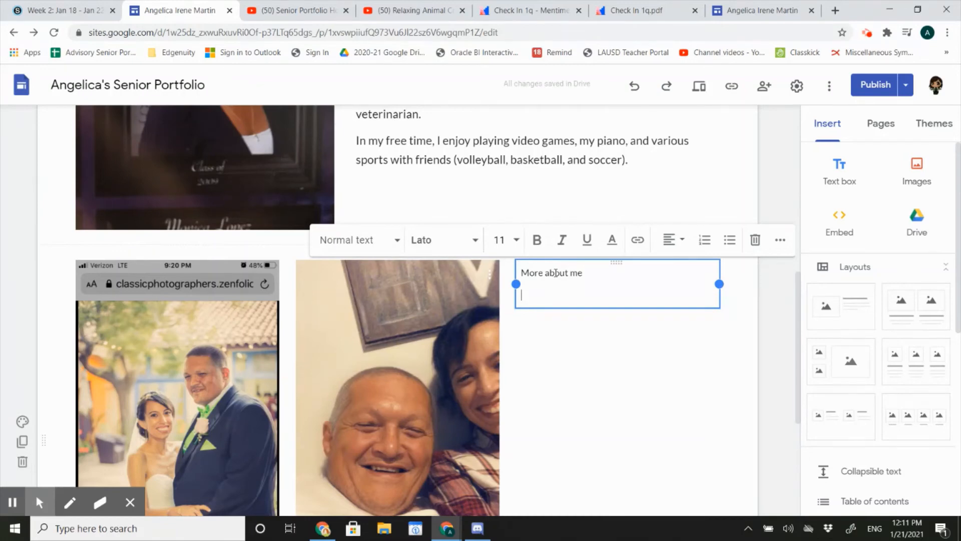
pyautogui.write('My Contact Info')
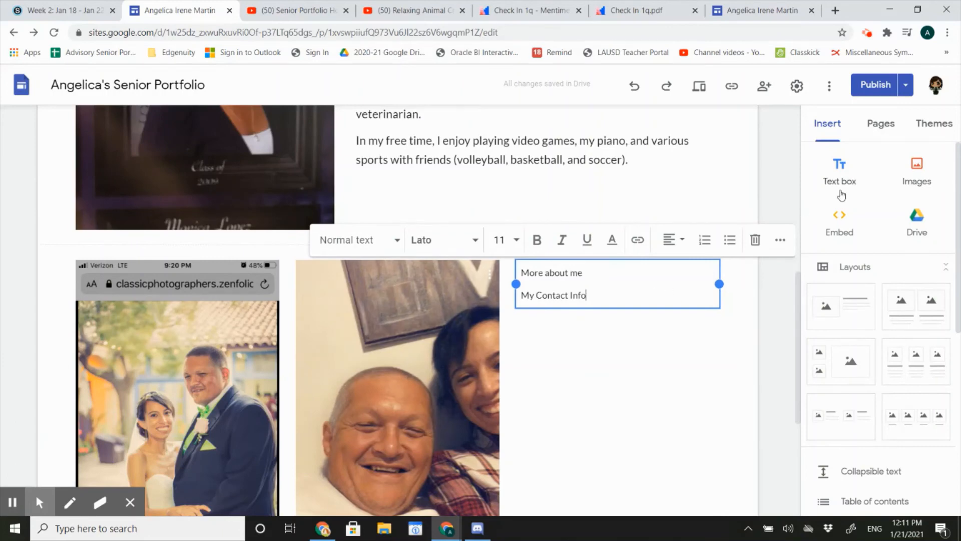
# Look at the options for embedding web content by URL, without embedding anything
pyautogui.click(843, 222)
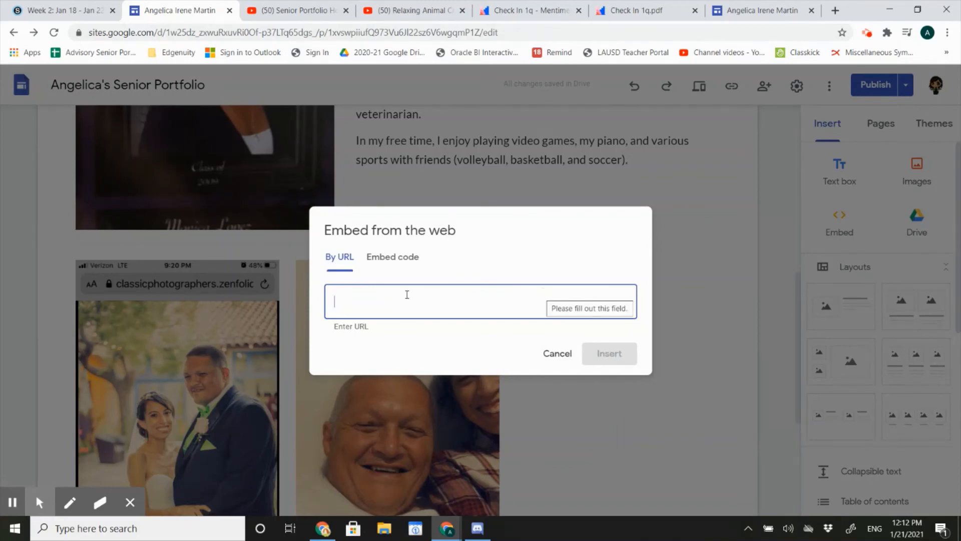
pyautogui.click(557, 354)
pyautogui.scroll(1, 607, 365)
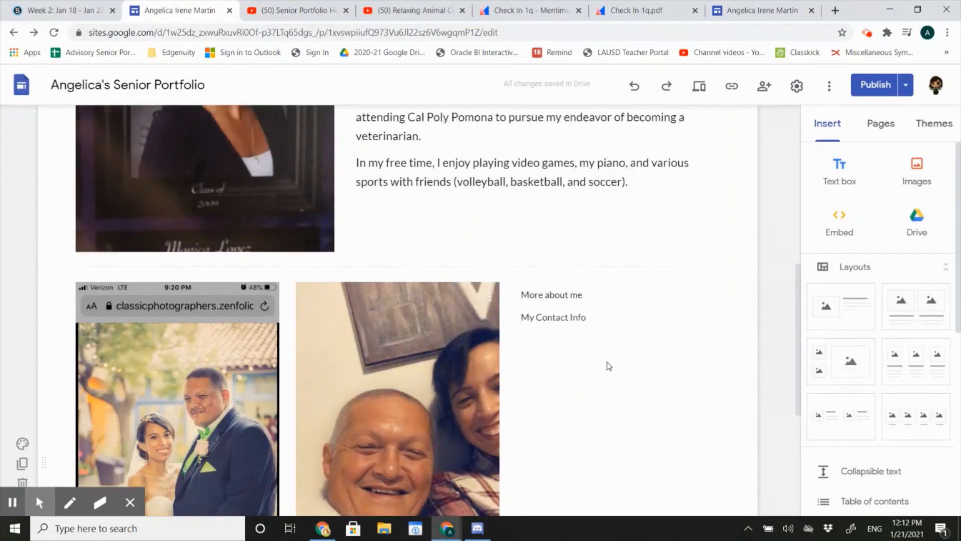
pyautogui.scroll(8, 608, 366)
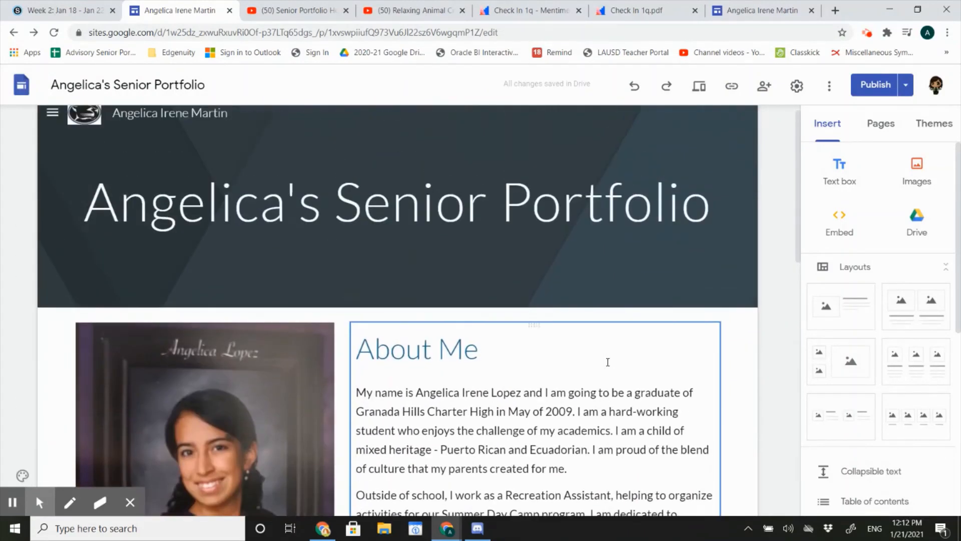
pyautogui.scroll(-3, 608, 362)
pyautogui.scroll(3, 607, 361)
pyautogui.scroll(-3, 608, 362)
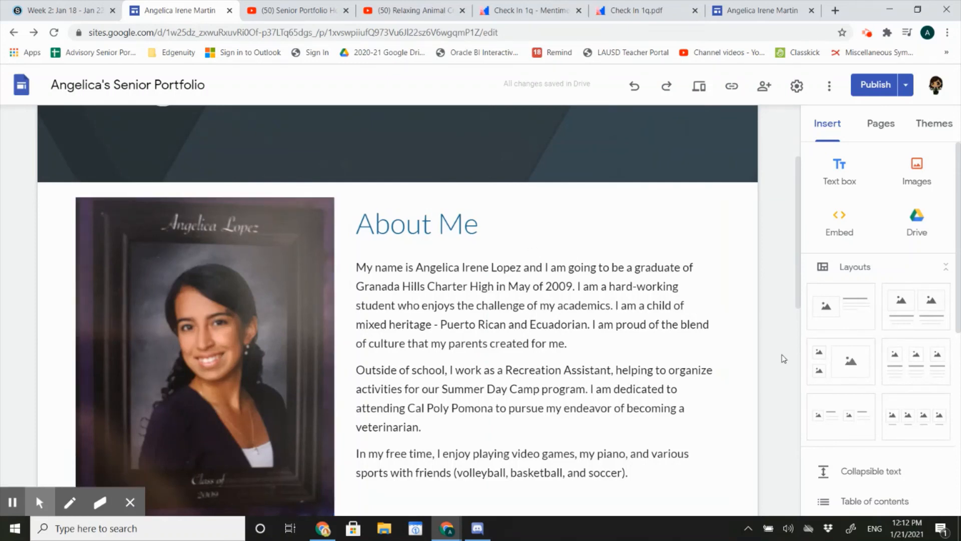
pyautogui.scroll(3, 784, 358)
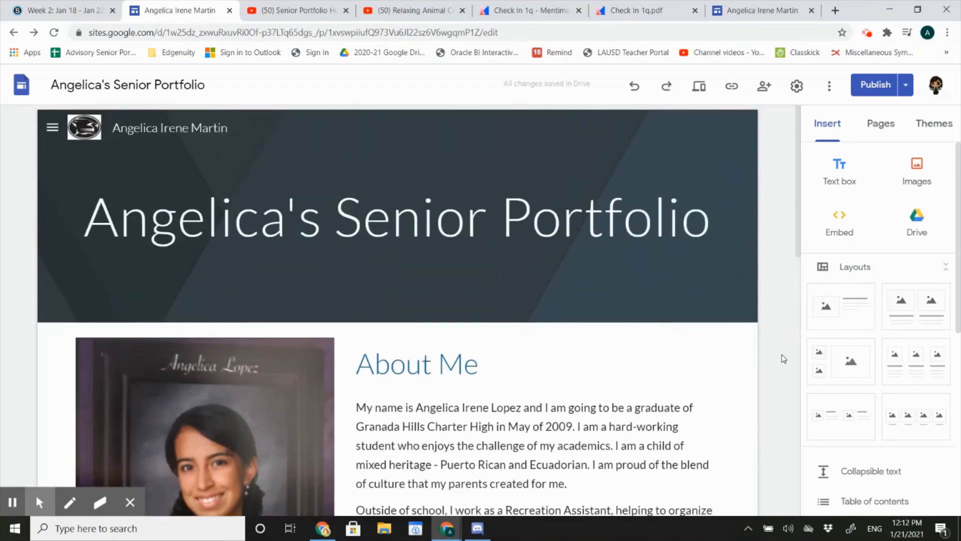